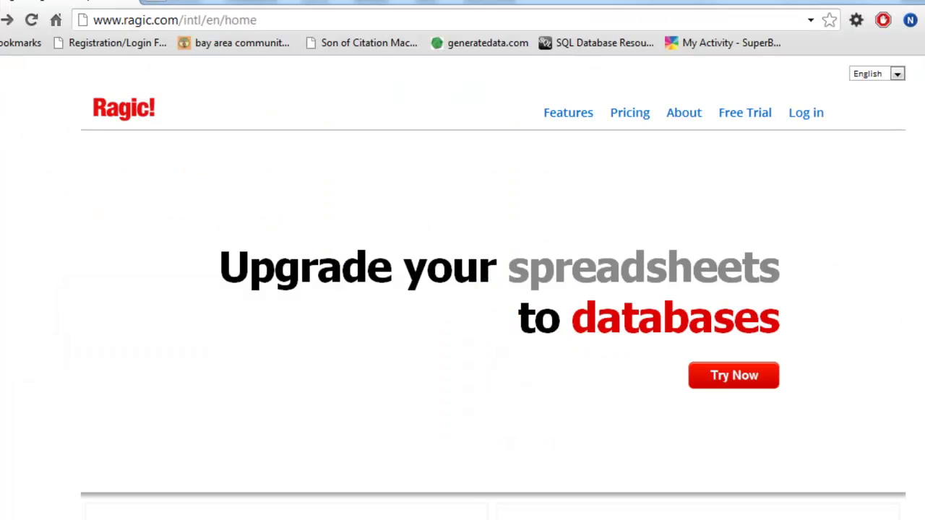
Open Ragic's free-trial sign-up page, enter placeholder text in the e-mail field, then abandon it and return to Excel.
click(753, 116)
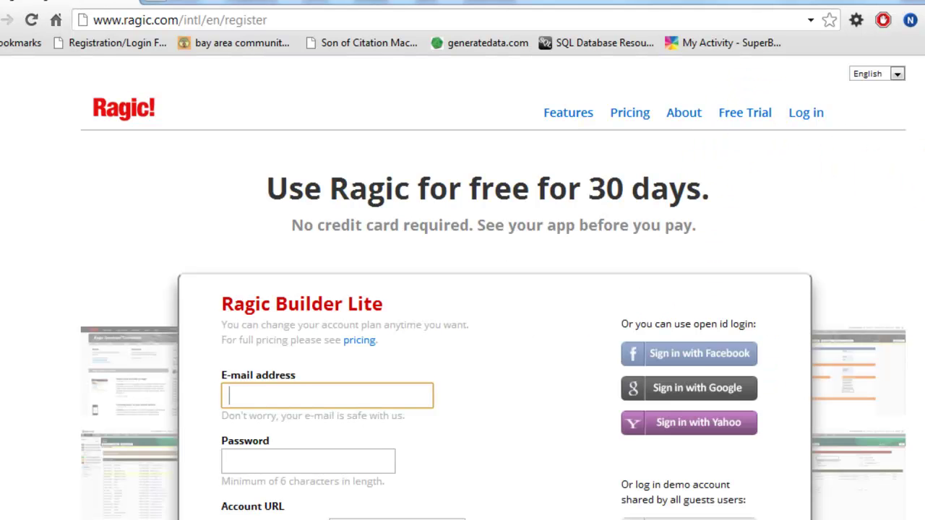
scroll(494, 288, down, 1)
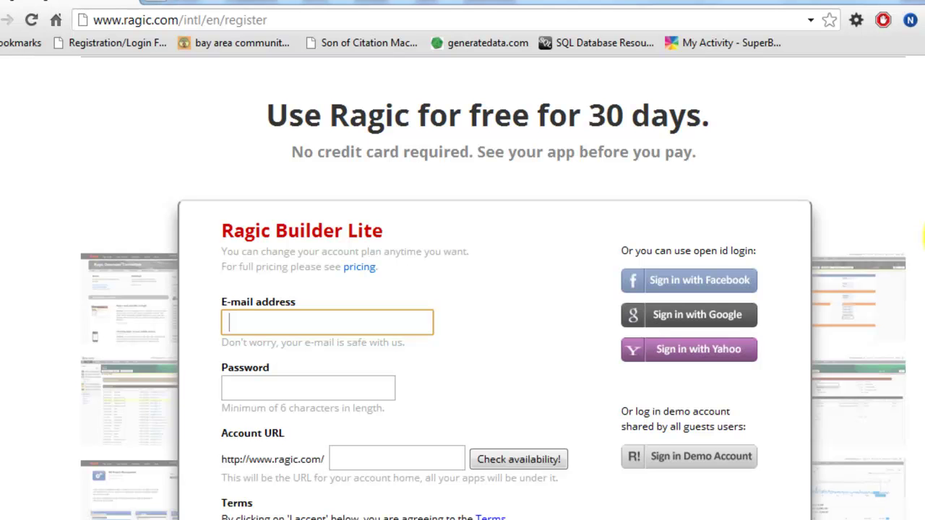
click(409, 319)
text(dsddfdfs)
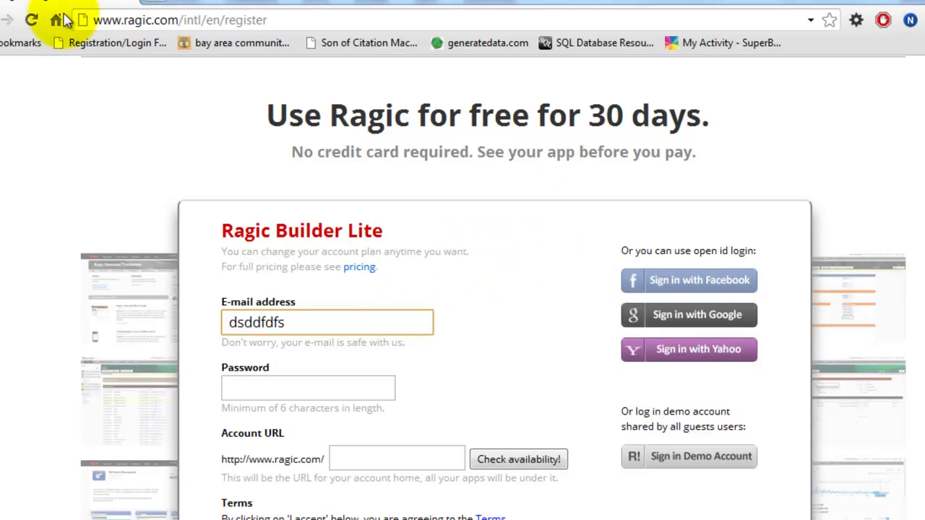
click(6, 20)
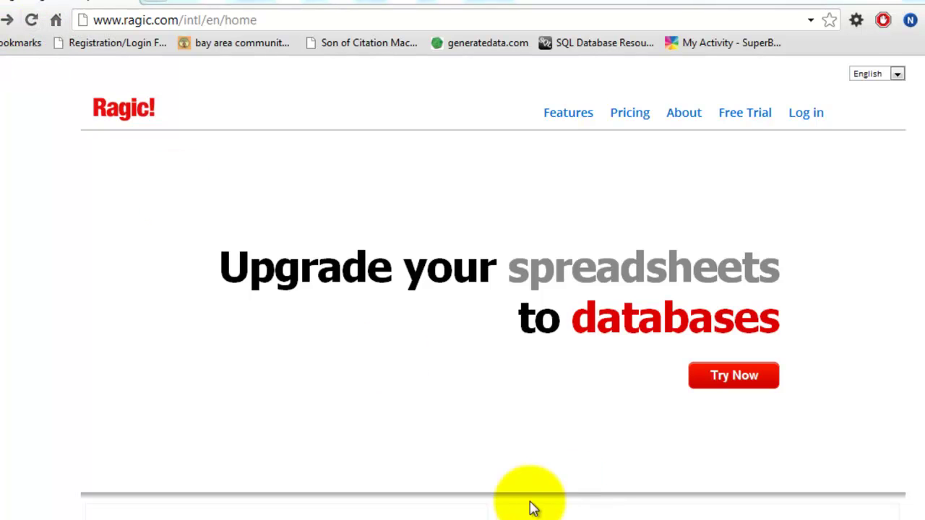
key(alt+Tab)
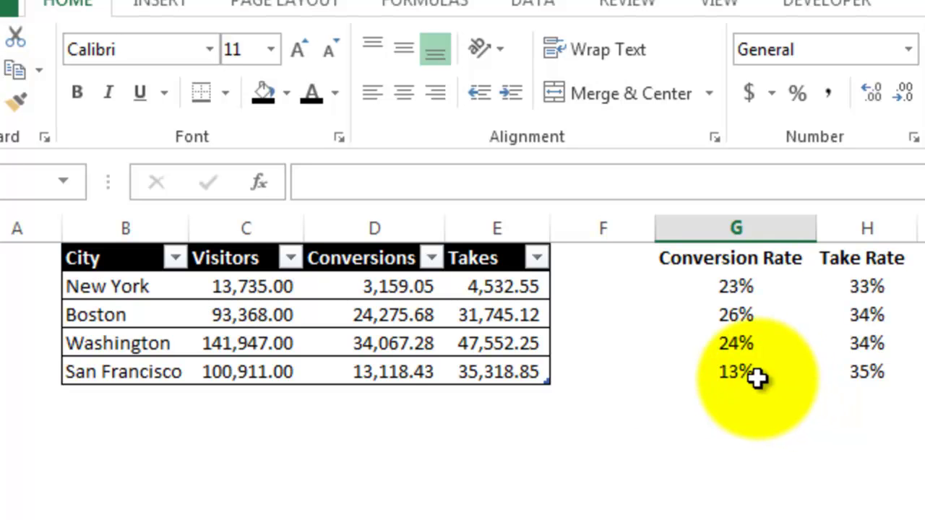
Insert the recommended Clustered Column chart of Visitors, Conversions and Takes, placed and enlarged beside the table.
click(400, 323)
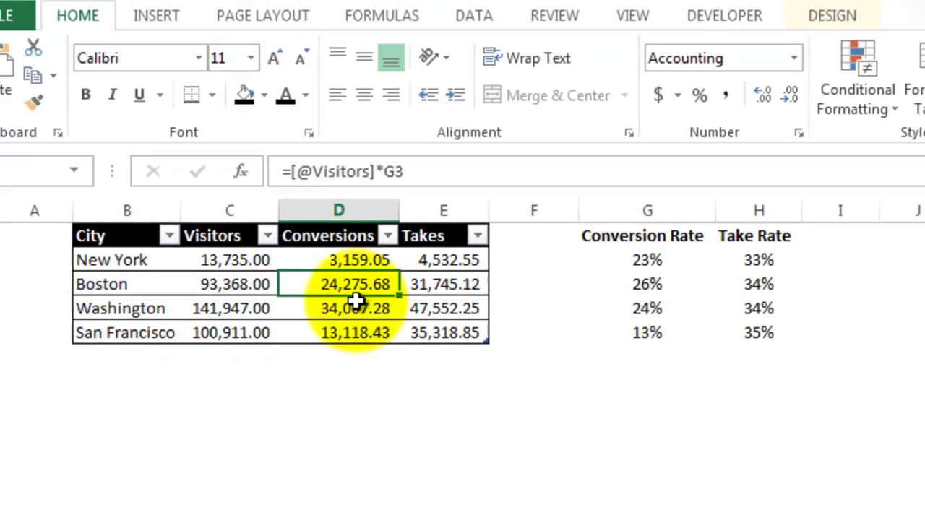
click(143, 15)
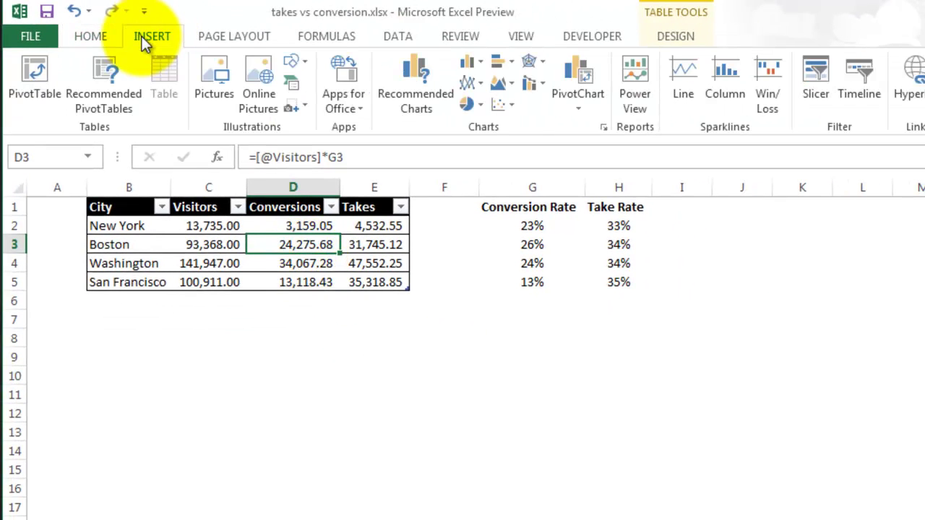
click(413, 94)
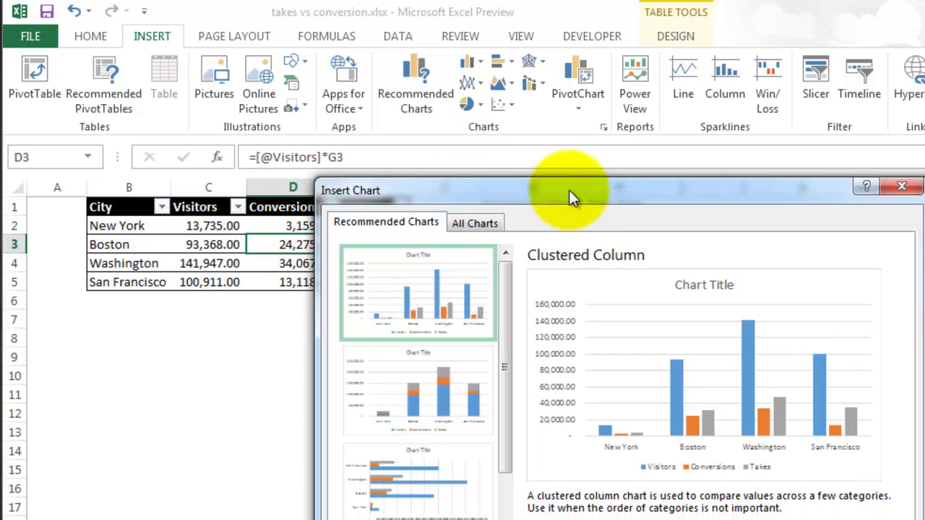
drag(568, 190, 535, 118)
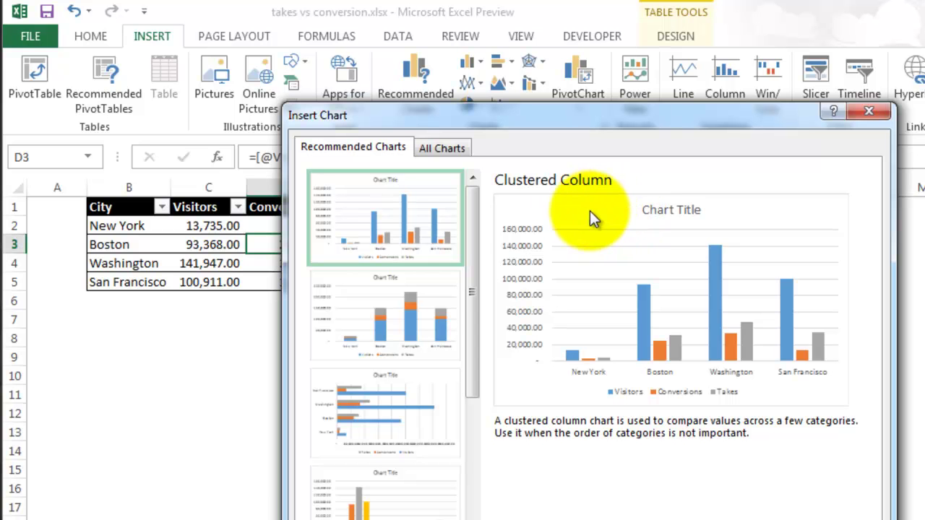
double_click(432, 233)
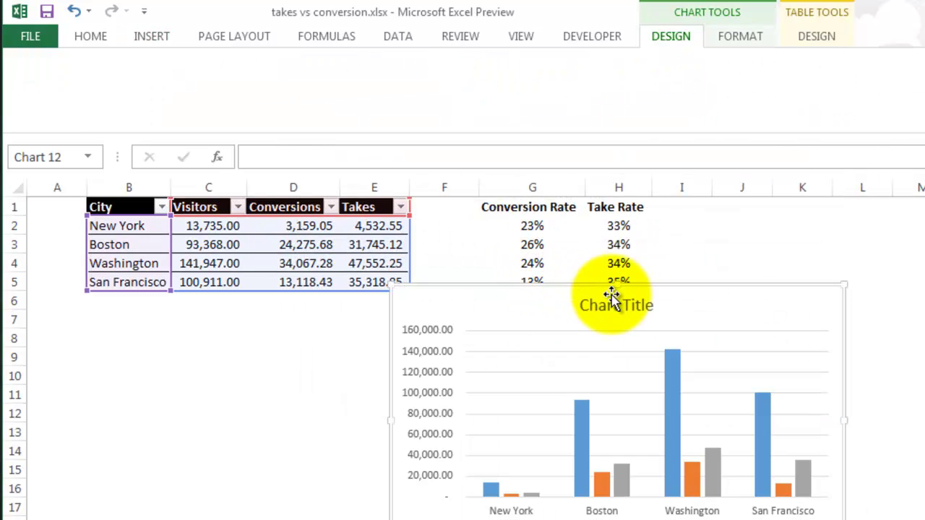
drag(513, 263, 365, 241)
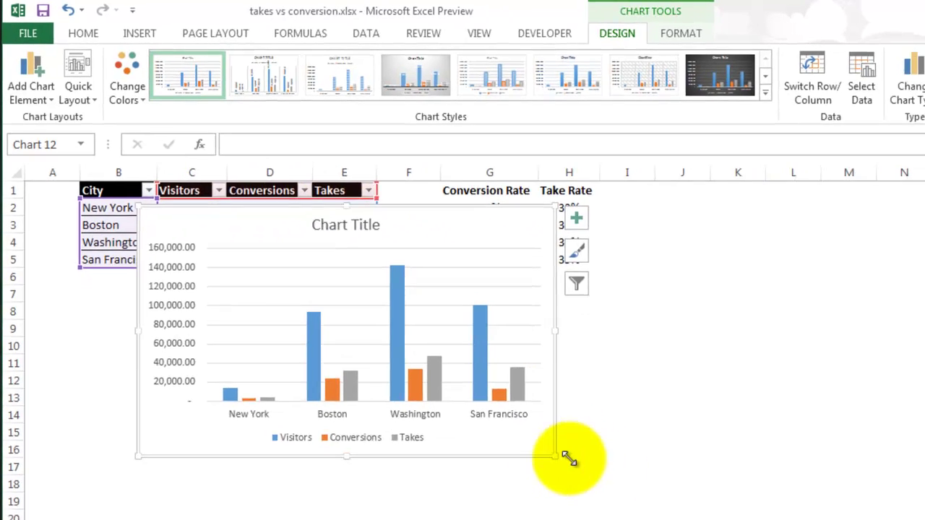
drag(610, 500, 829, 519)
drag(710, 473, 766, 487)
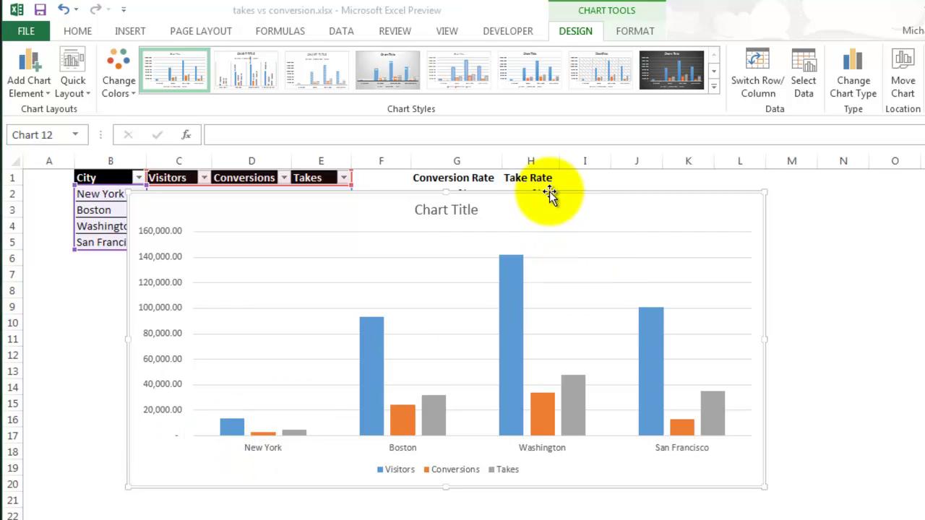
Delete the clustered chart and insert a recommended Stacked Column chart, moved over columns C–H and enlarged.
key(Delete)
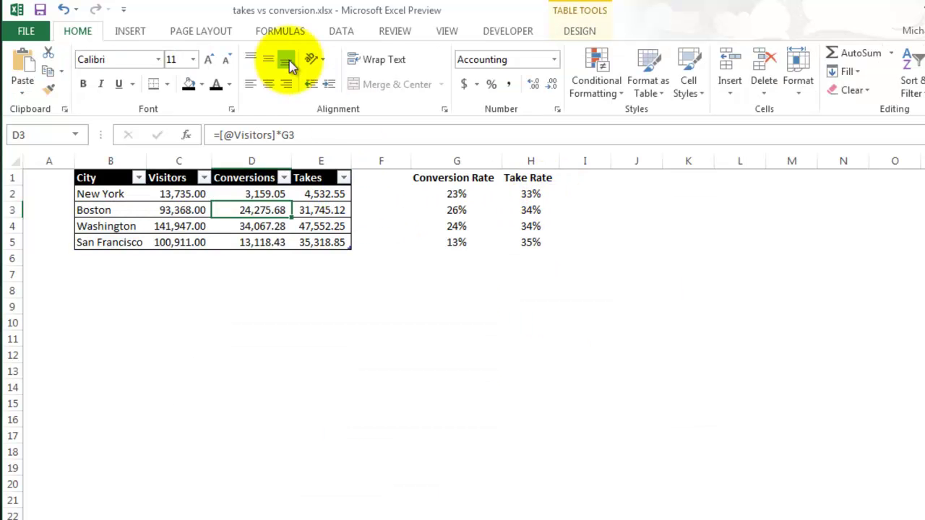
click(135, 33)
click(356, 72)
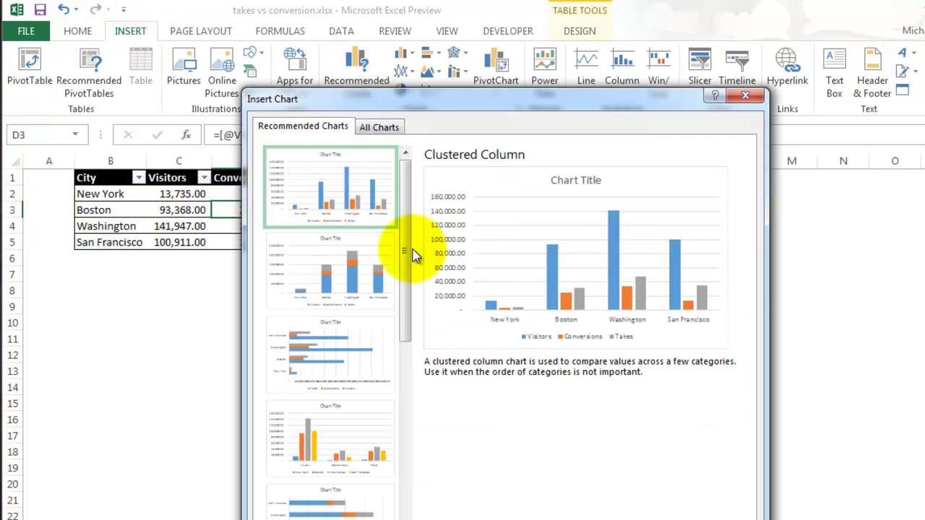
double_click(347, 268)
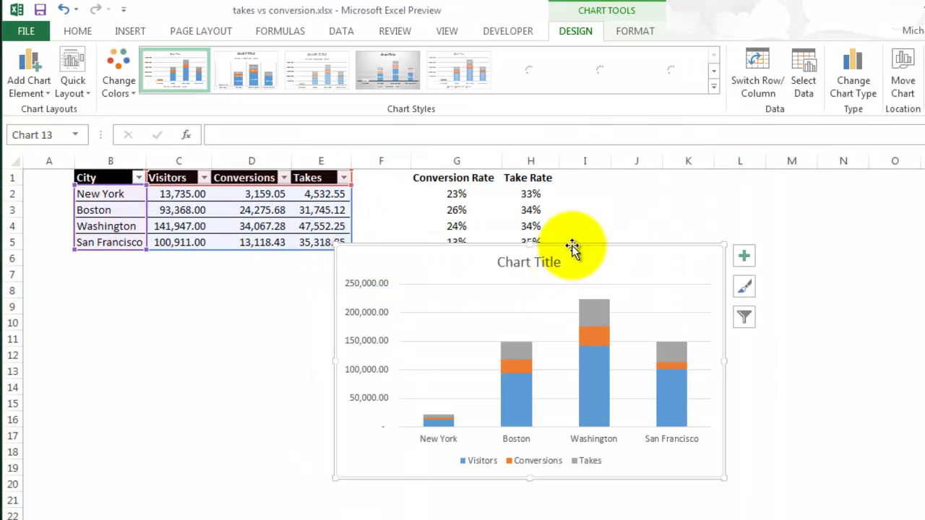
drag(572, 248, 365, 181)
drag(538, 425, 718, 477)
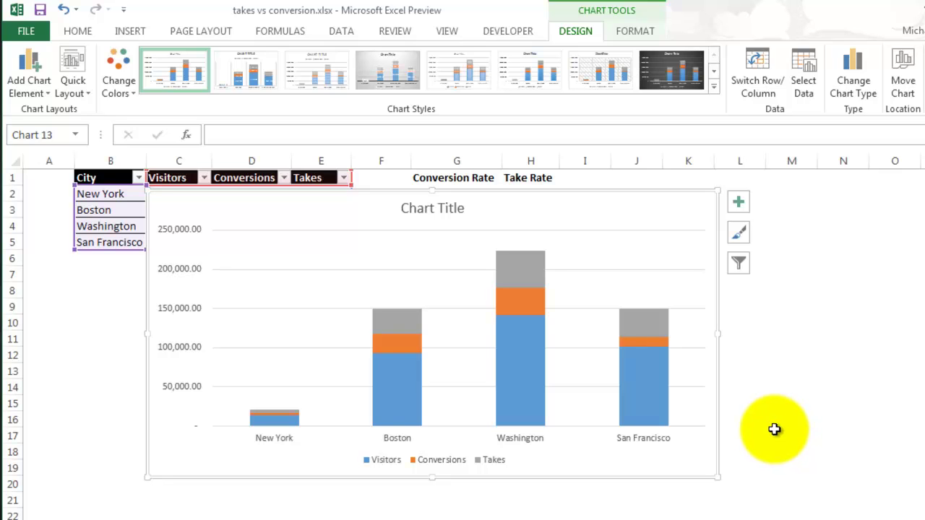
mouse_move(656, 403)
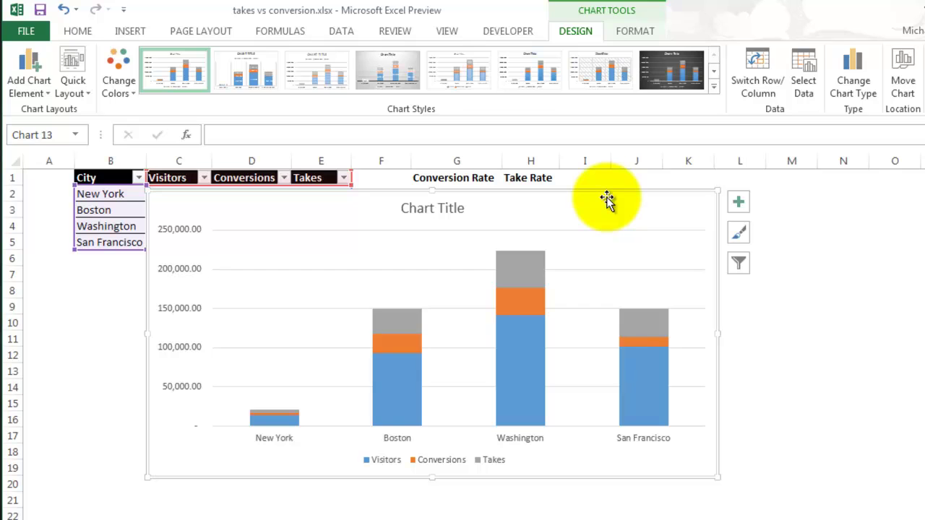
Swap the stacked chart for a recommended 100% Stacked Column chart, enlarged across columns C–K.
key(Delete)
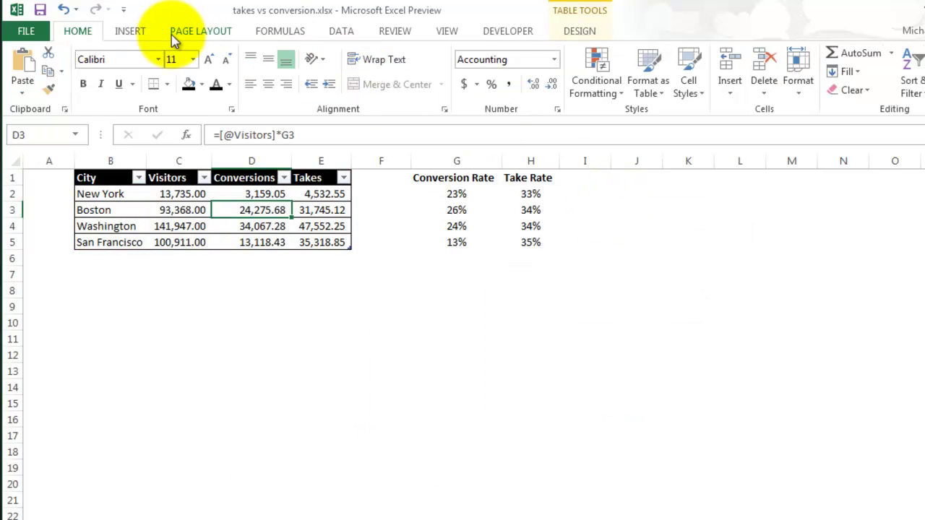
click(134, 32)
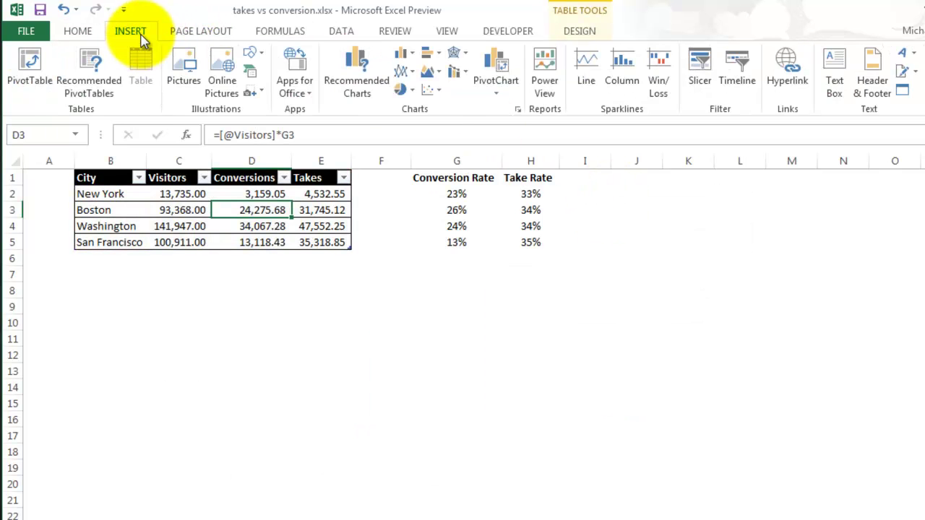
click(367, 93)
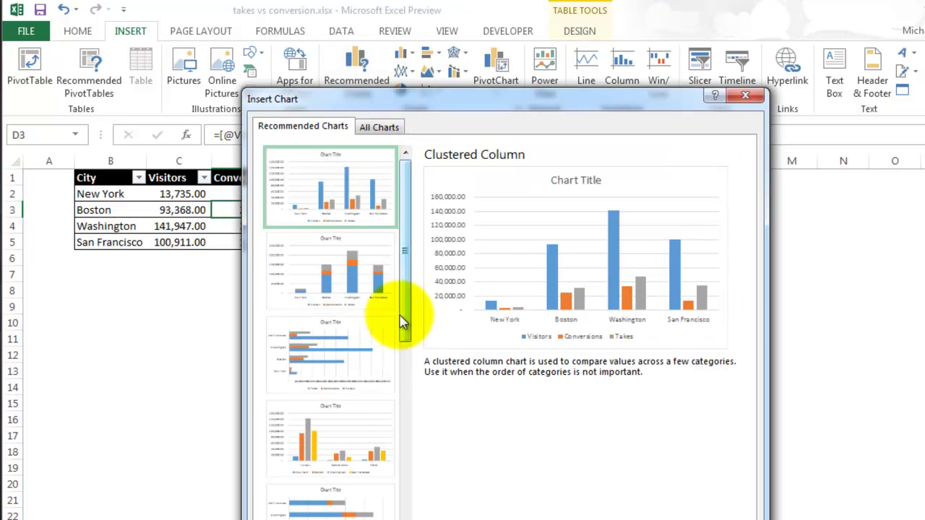
drag(403, 322, 412, 496)
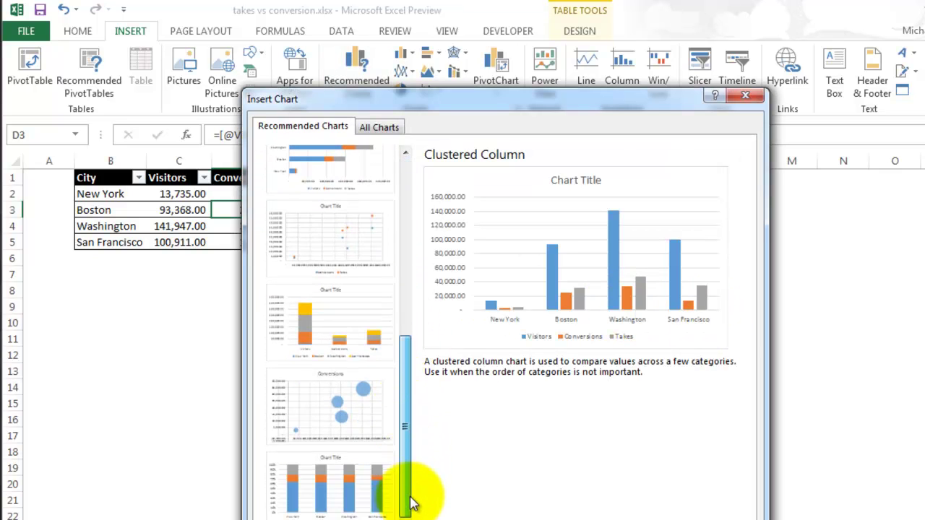
double_click(334, 494)
drag(505, 252, 313, 176)
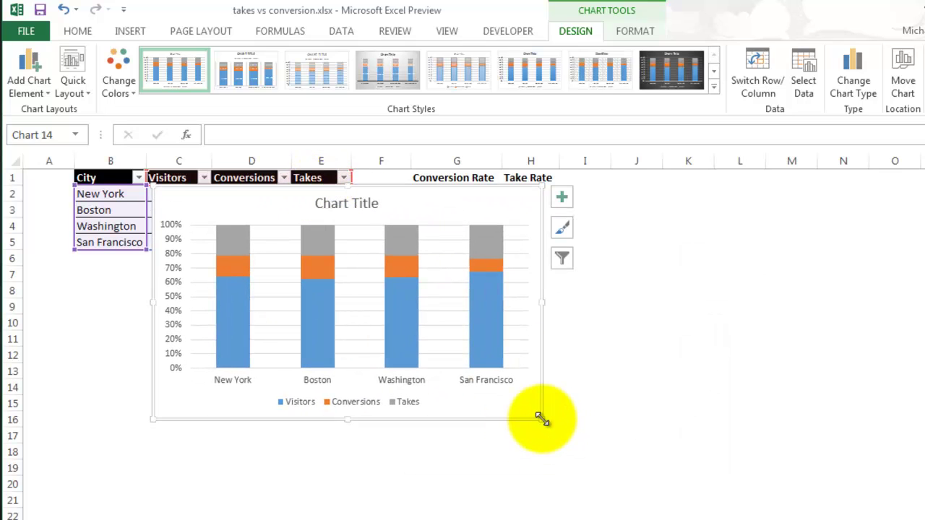
drag(541, 419, 753, 496)
click(822, 429)
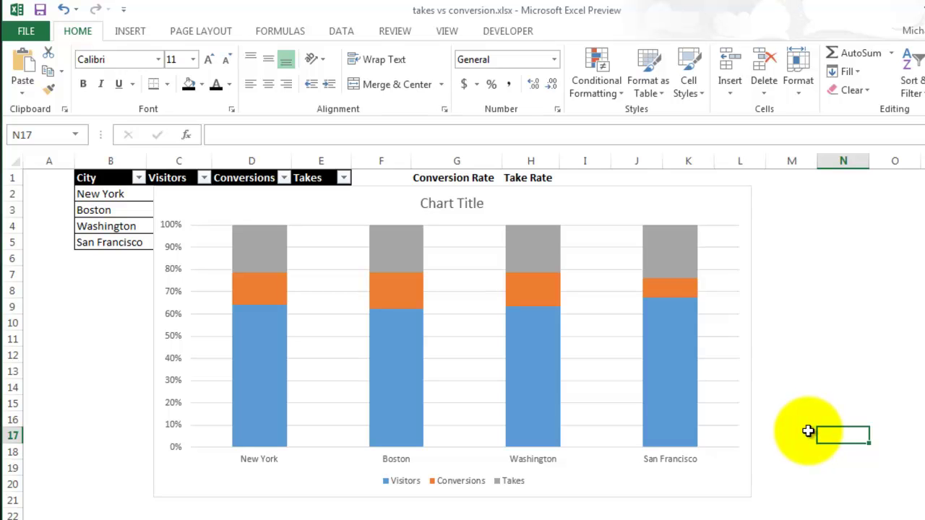
Add data callouts to the Visitors series, labelling each bar with city and count, e.g. Boston, 93,368.00.
key(Up)
key(Up)
key(Up)
key(Up)
key(Right)
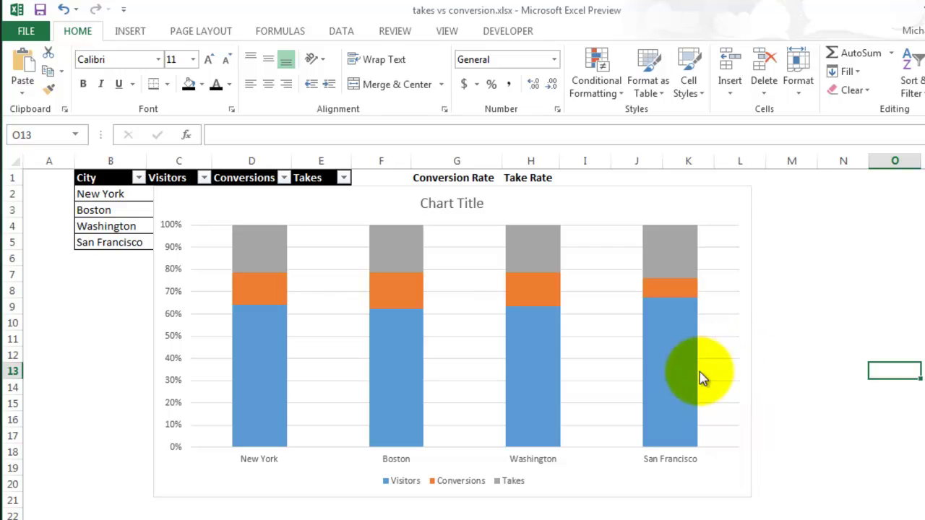
click(682, 379)
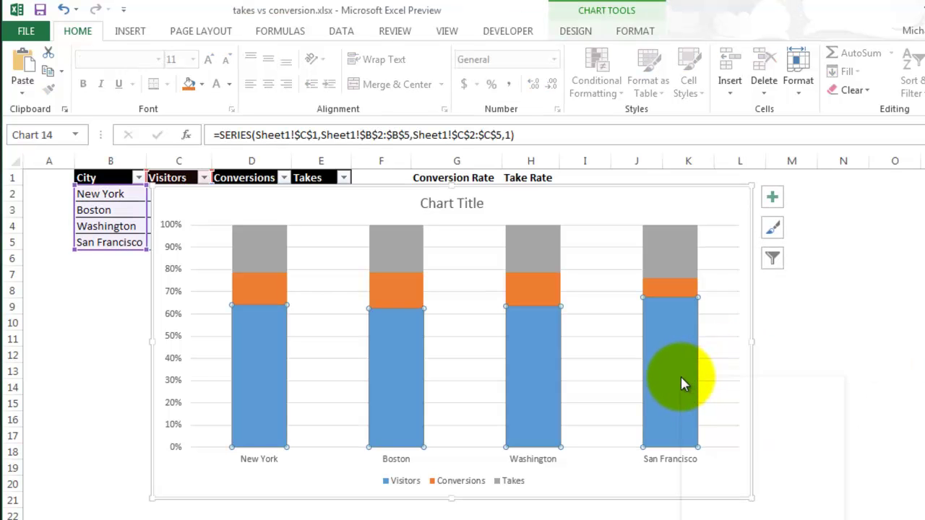
right_click(681, 376)
mouse_move(722, 489)
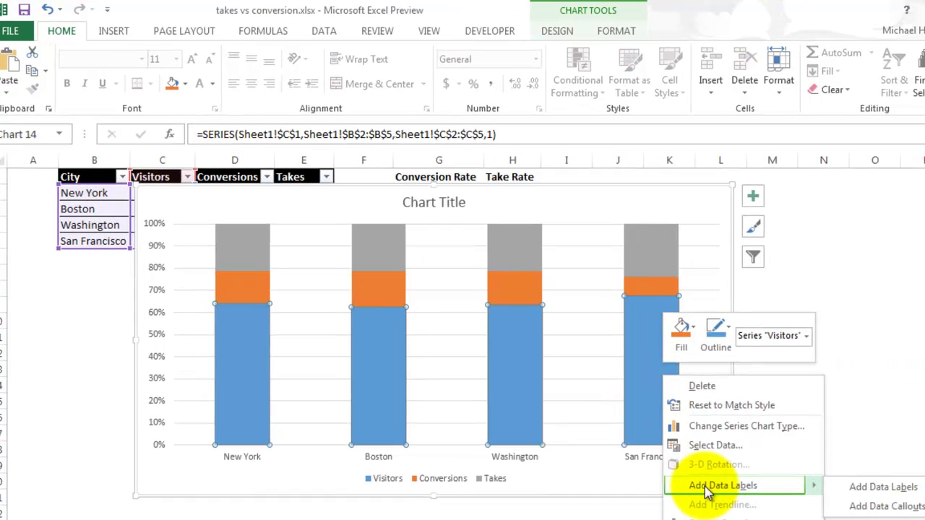
click(845, 500)
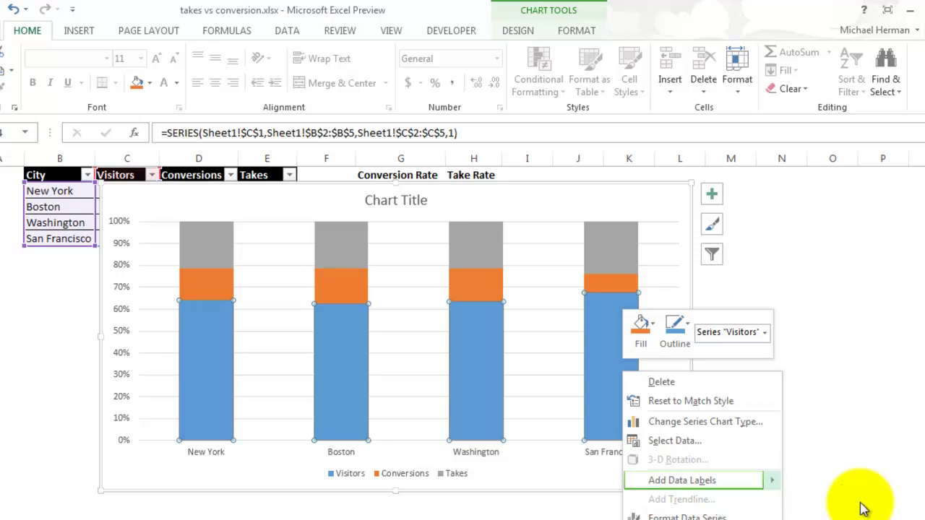
click(773, 391)
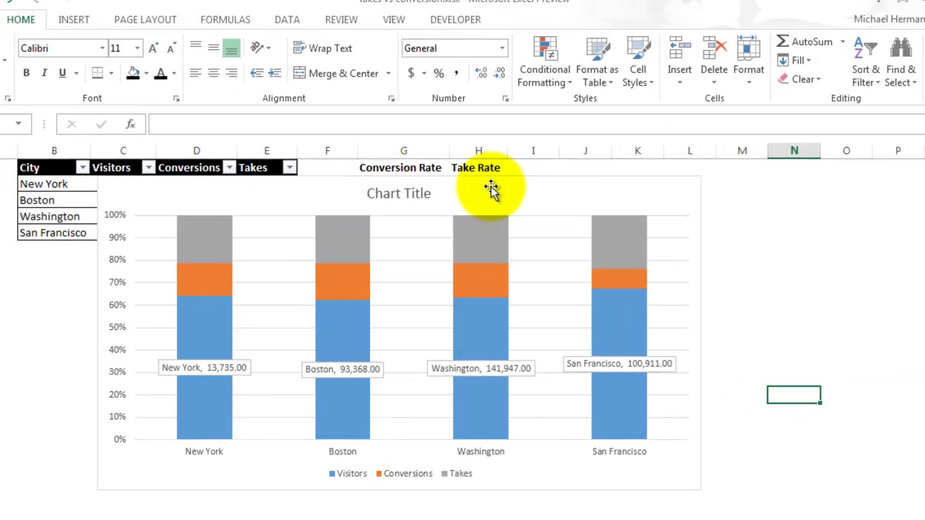
Delete the stacked chart and remove the Conversions column (D) from the table.
click(619, 58)
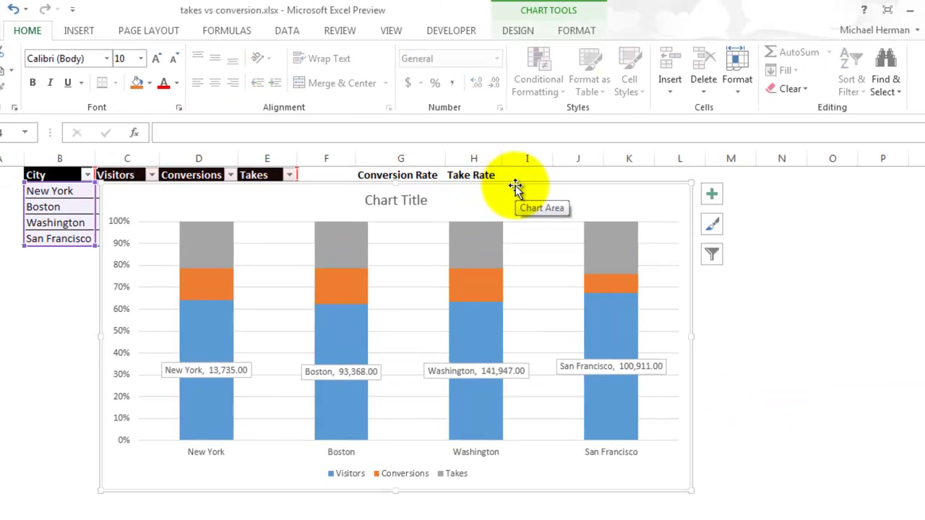
key(Delete)
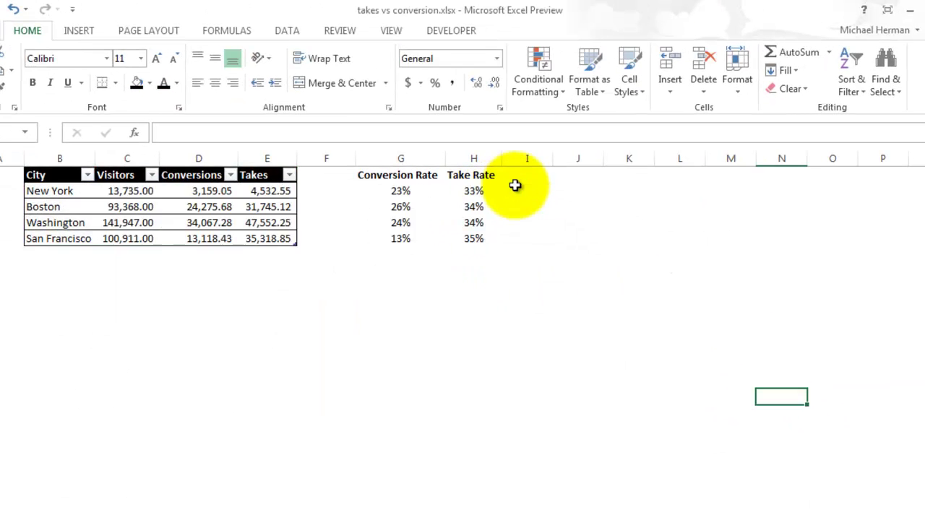
click(184, 157)
right_click(194, 158)
click(235, 273)
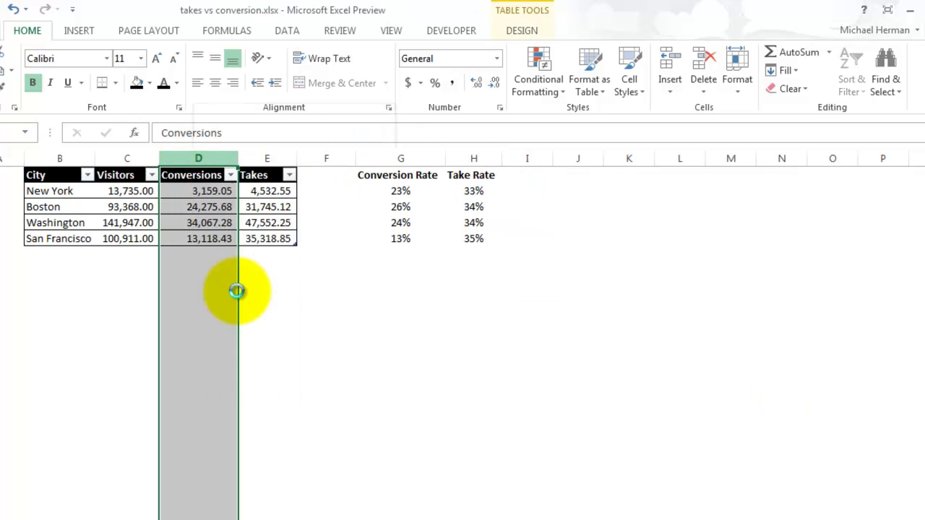
click(255, 298)
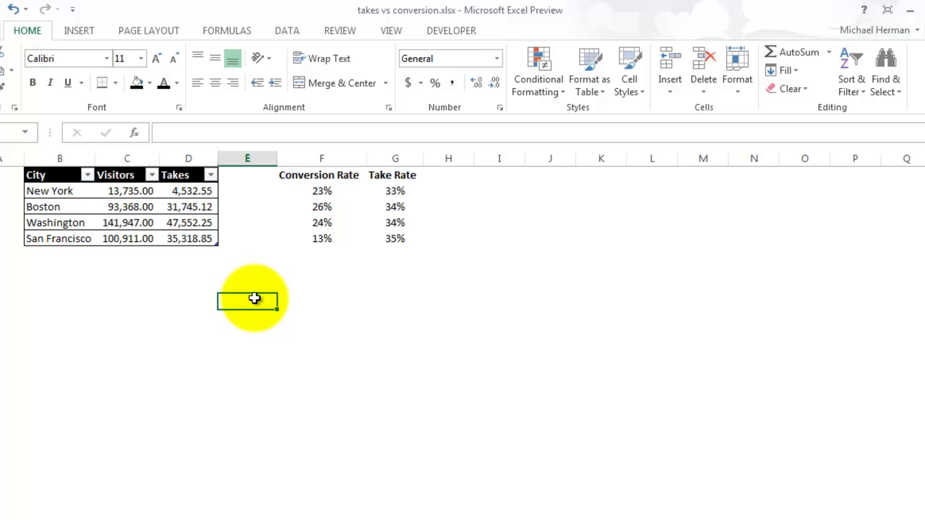
Insert a Clustered Column chart of Visitors and Takes per city, moved beside the table and enlarged.
click(134, 208)
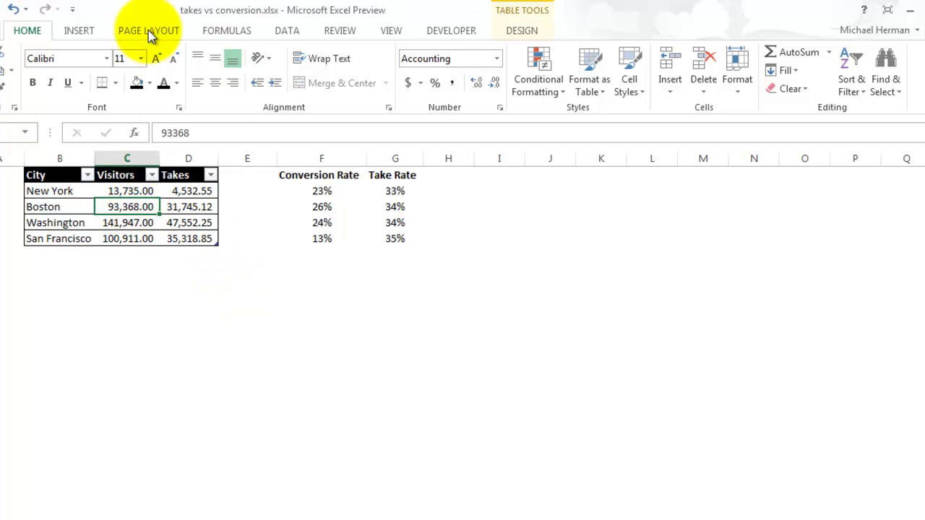
click(86, 35)
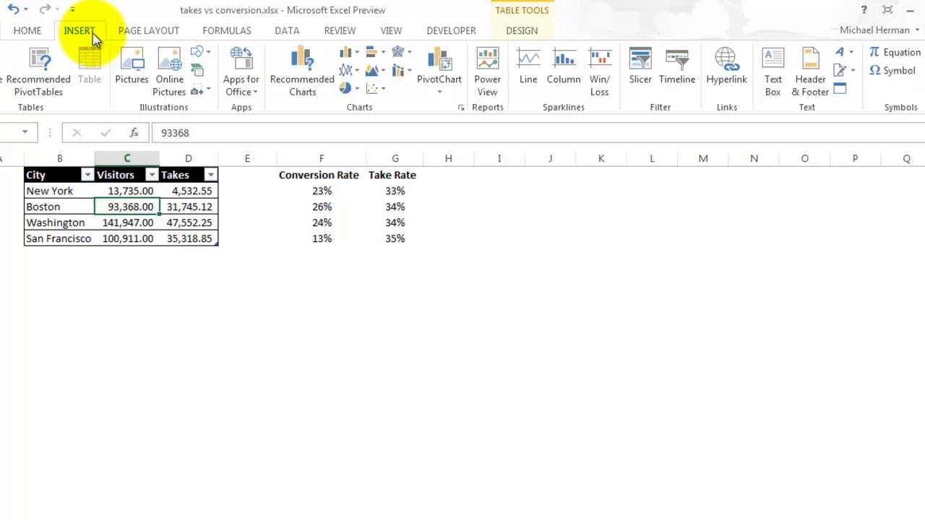
click(354, 57)
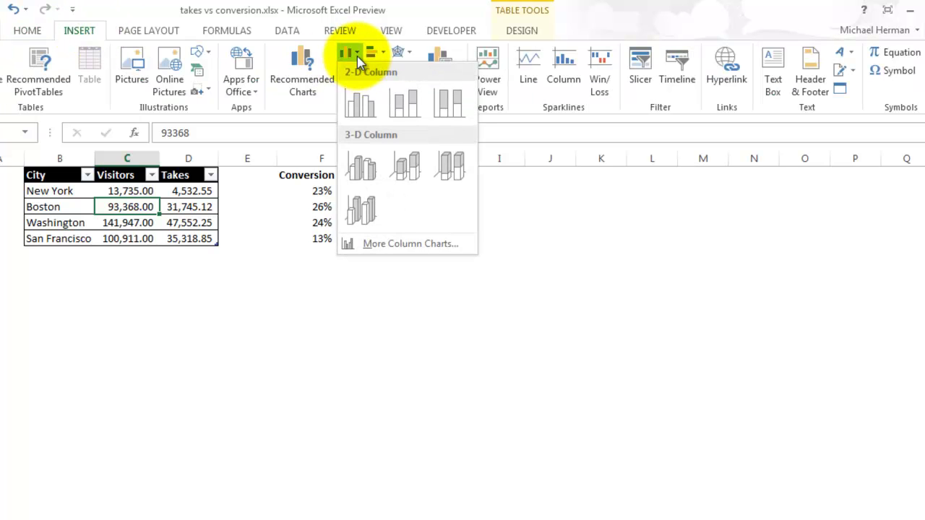
click(361, 106)
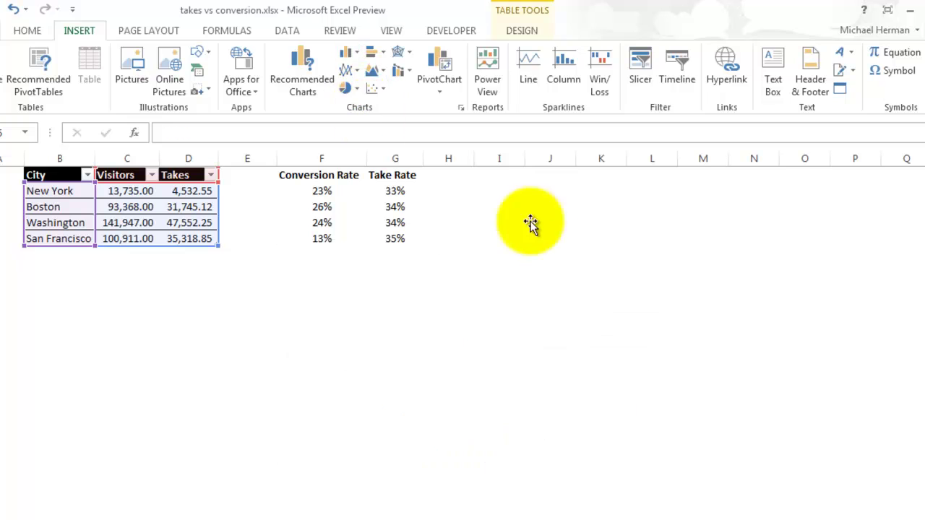
drag(540, 248, 396, 192)
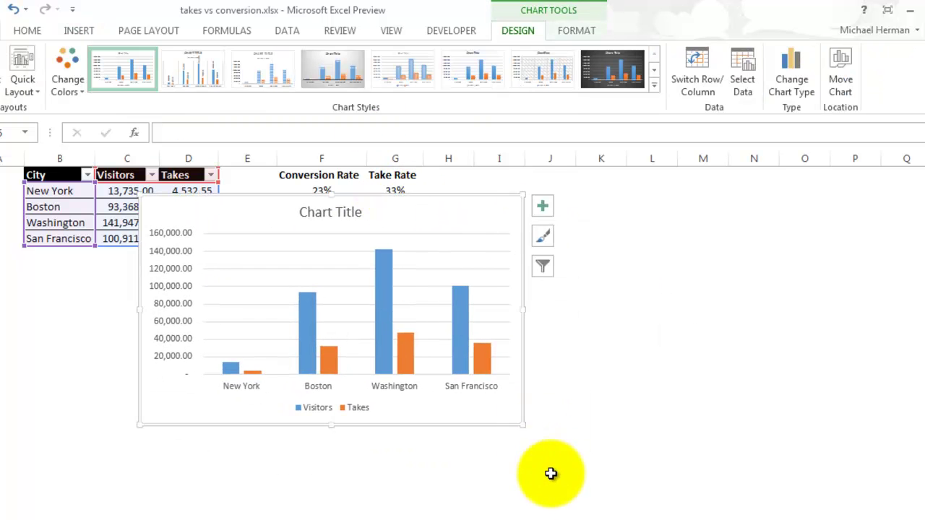
drag(522, 426, 699, 495)
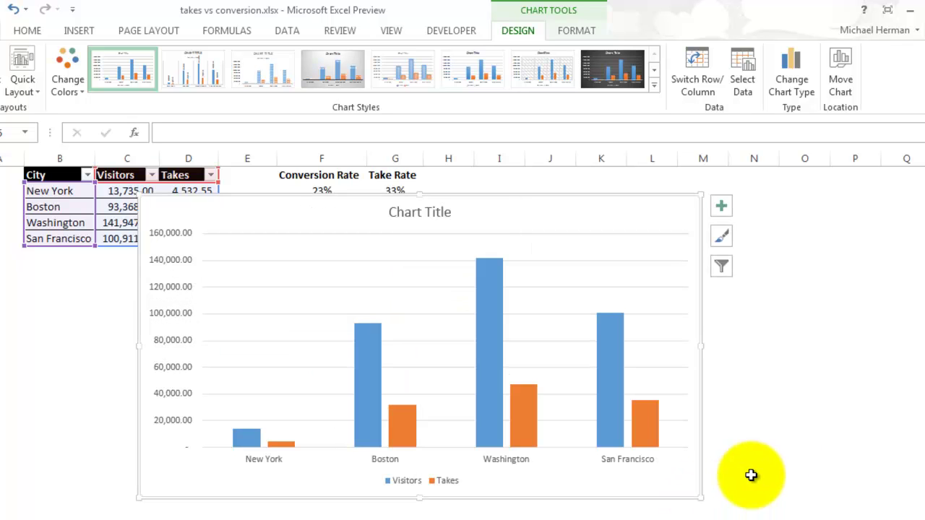
click(794, 443)
Move the Visitors series onto a secondary axis scaled to 160,000 via Format Data Series.
click(490, 425)
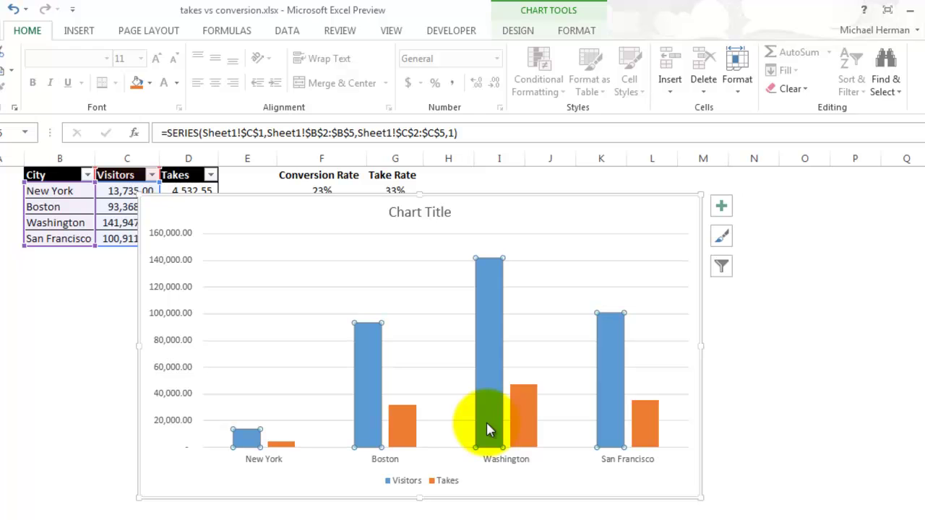
right_click(486, 422)
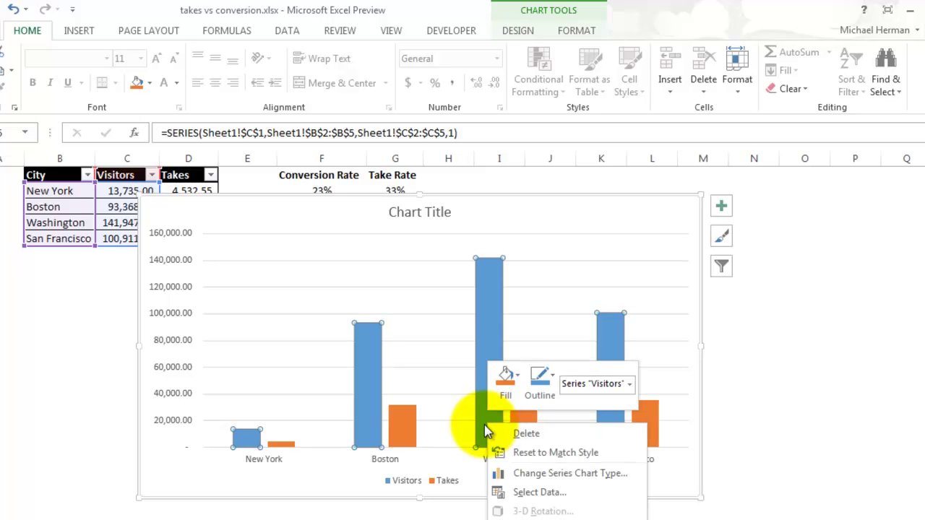
click(542, 517)
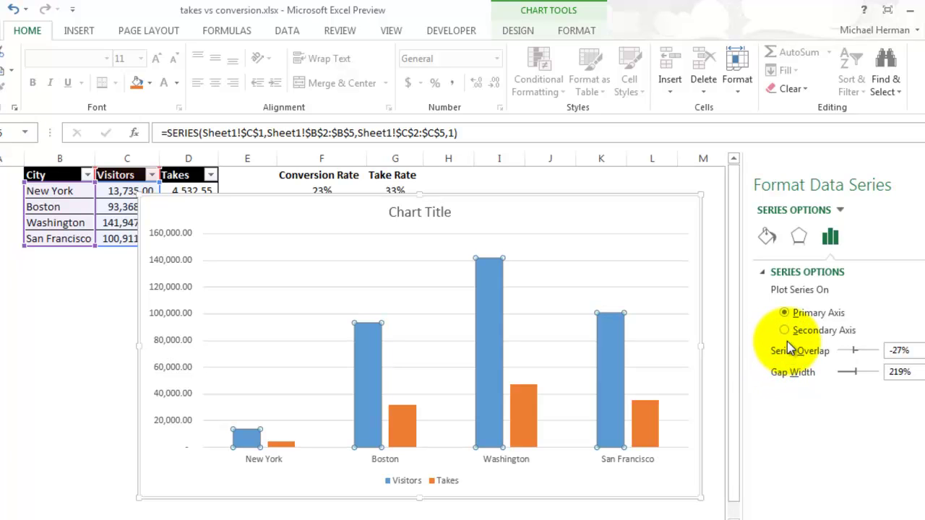
click(785, 330)
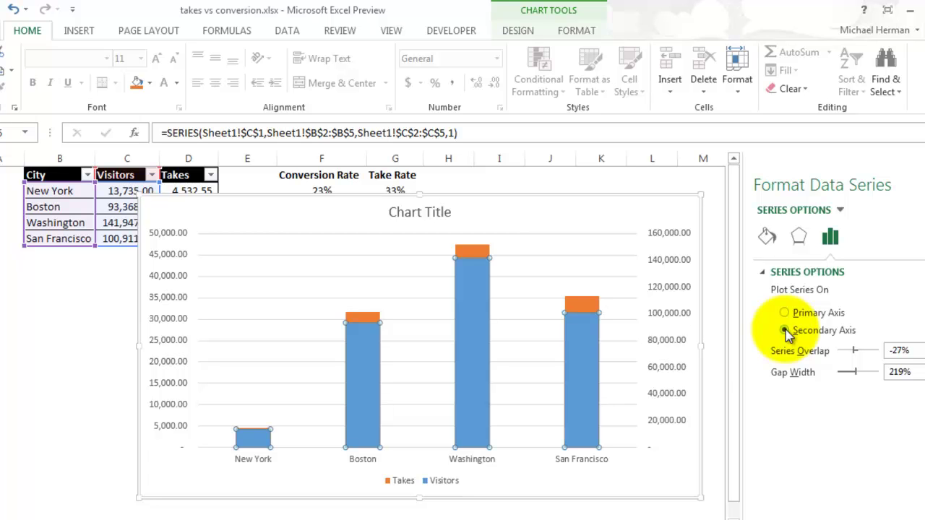
click(398, 483)
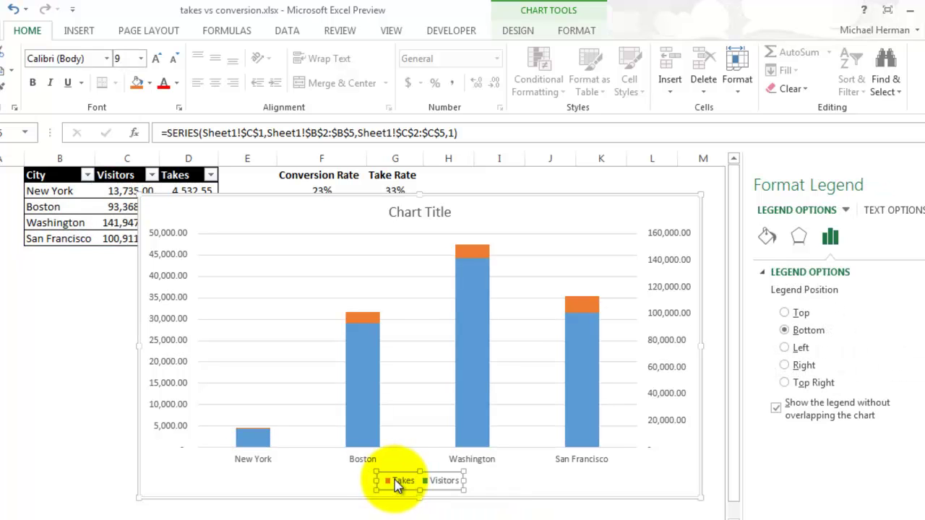
Set the Takes series overlap to 0% and select its 219% gap width for replacement.
click(398, 483)
right_click(398, 482)
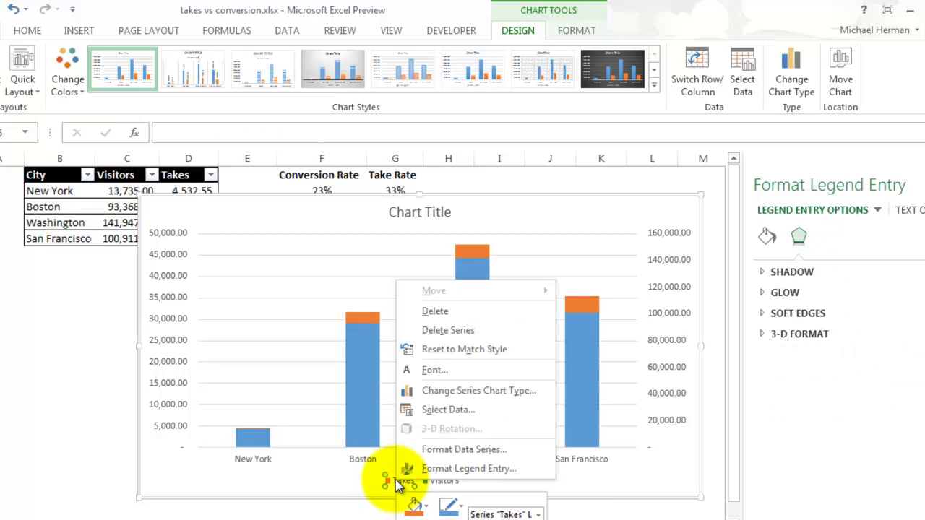
click(451, 449)
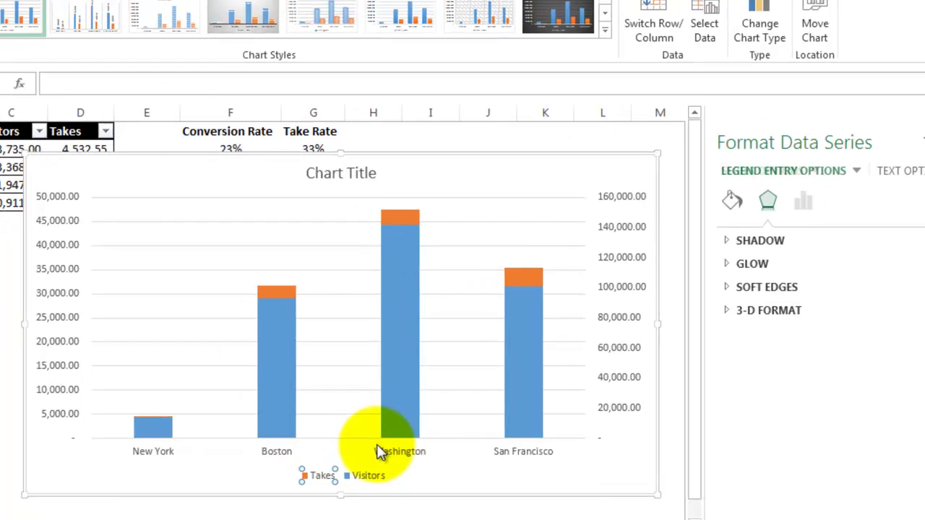
click(181, 407)
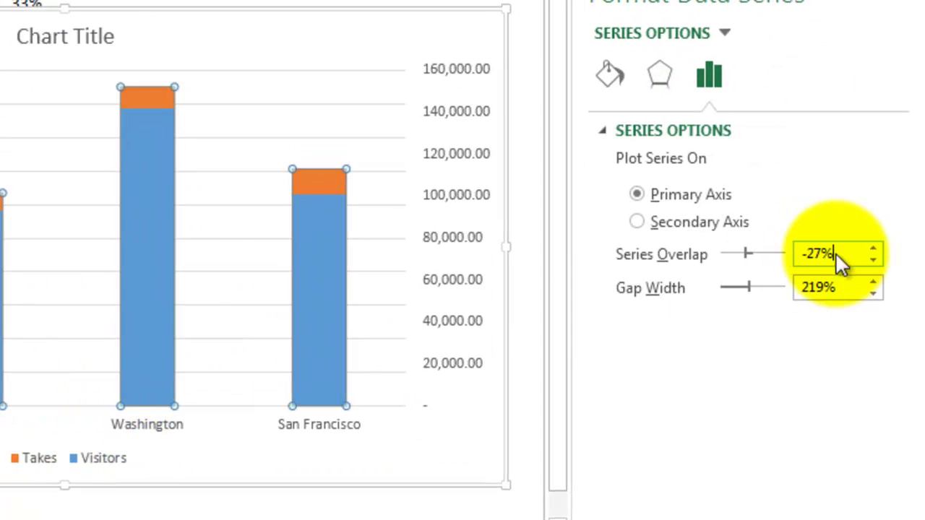
drag(838, 260, 793, 258)
text(0)
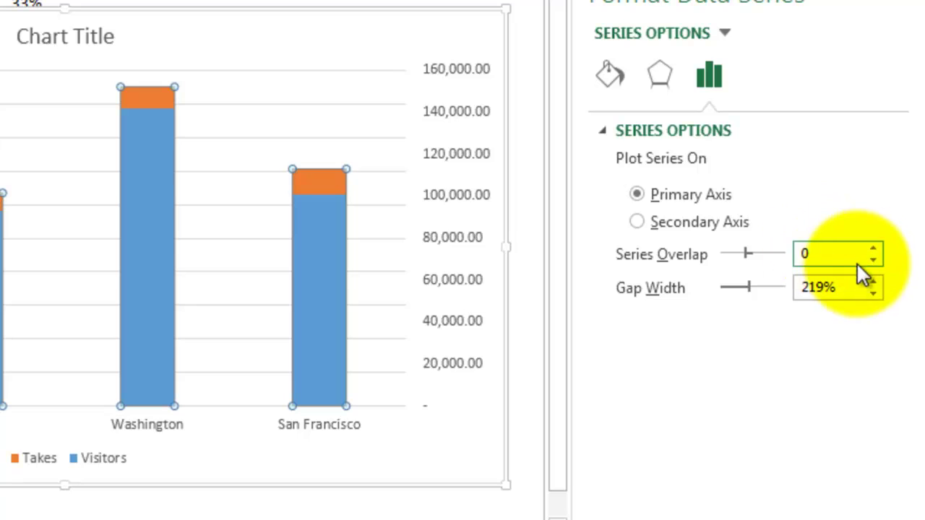
click(851, 283)
drag(838, 287, 787, 276)
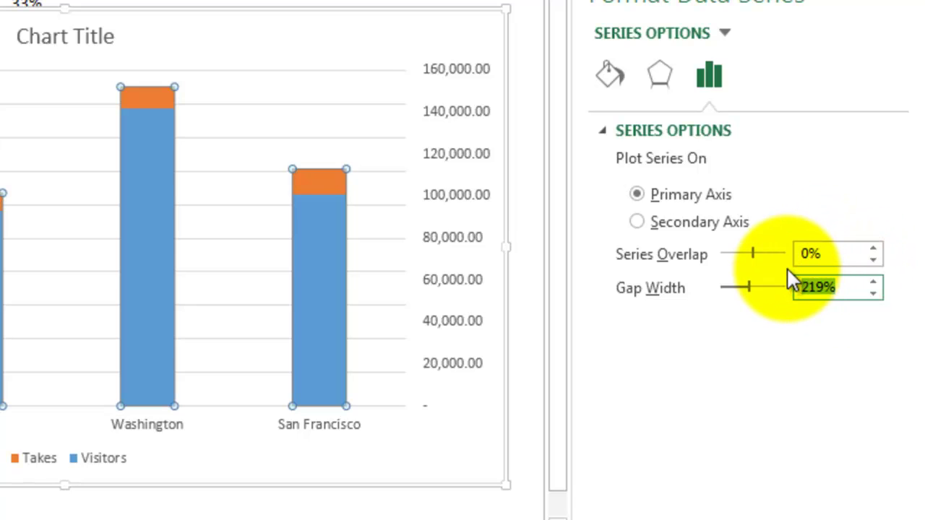
Apply a 50% gap width to Takes and check the wide Takes bars framing the Visitors bars.
text(50)
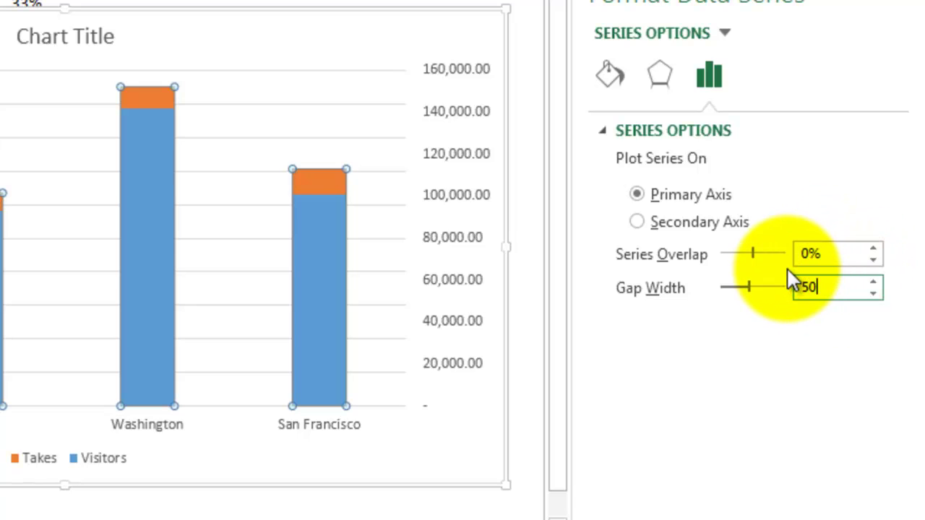
key(Return)
click(528, 109)
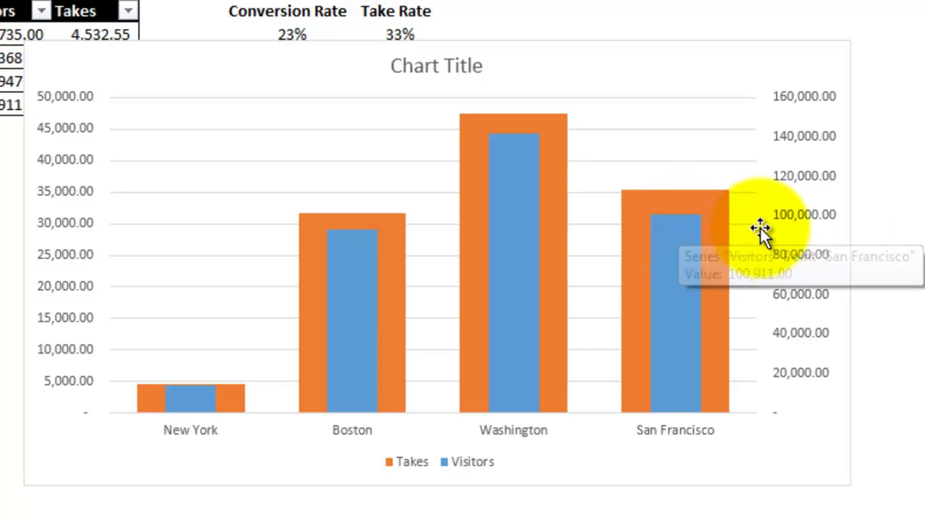
mouse_move(684, 225)
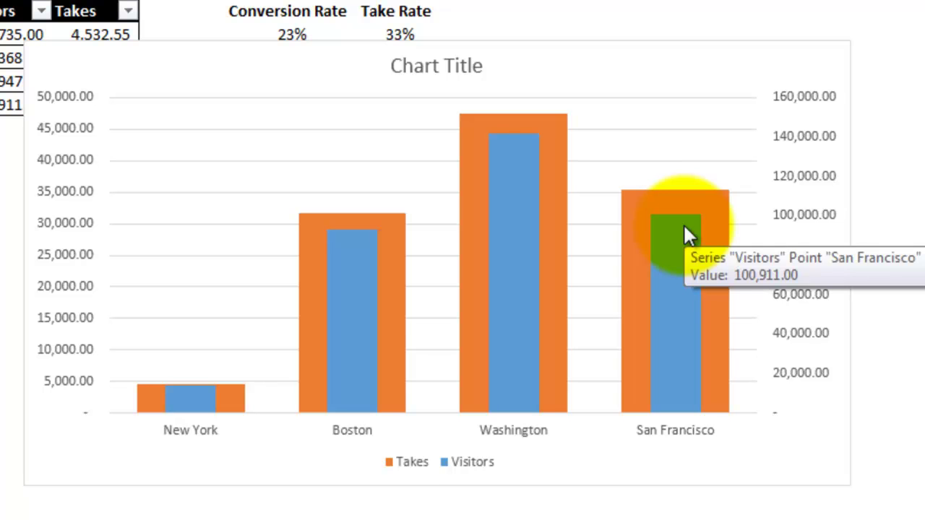
mouse_move(681, 202)
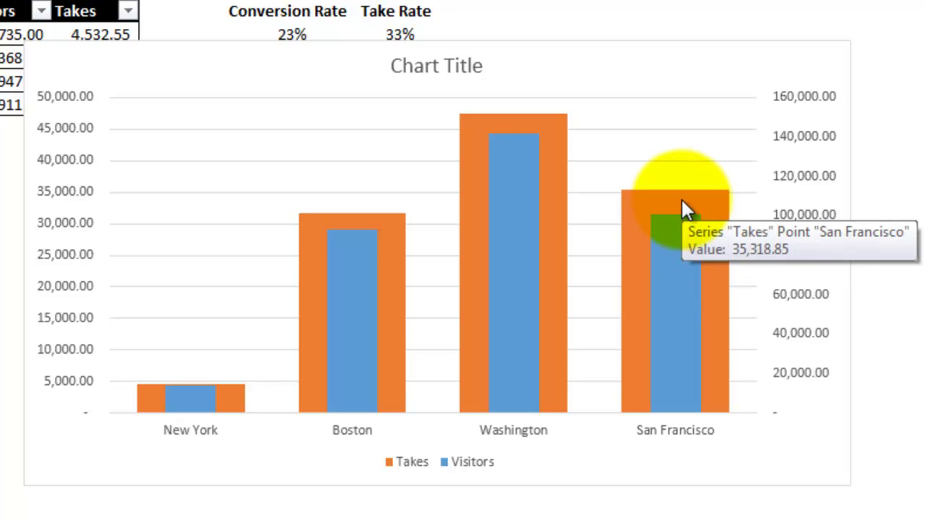